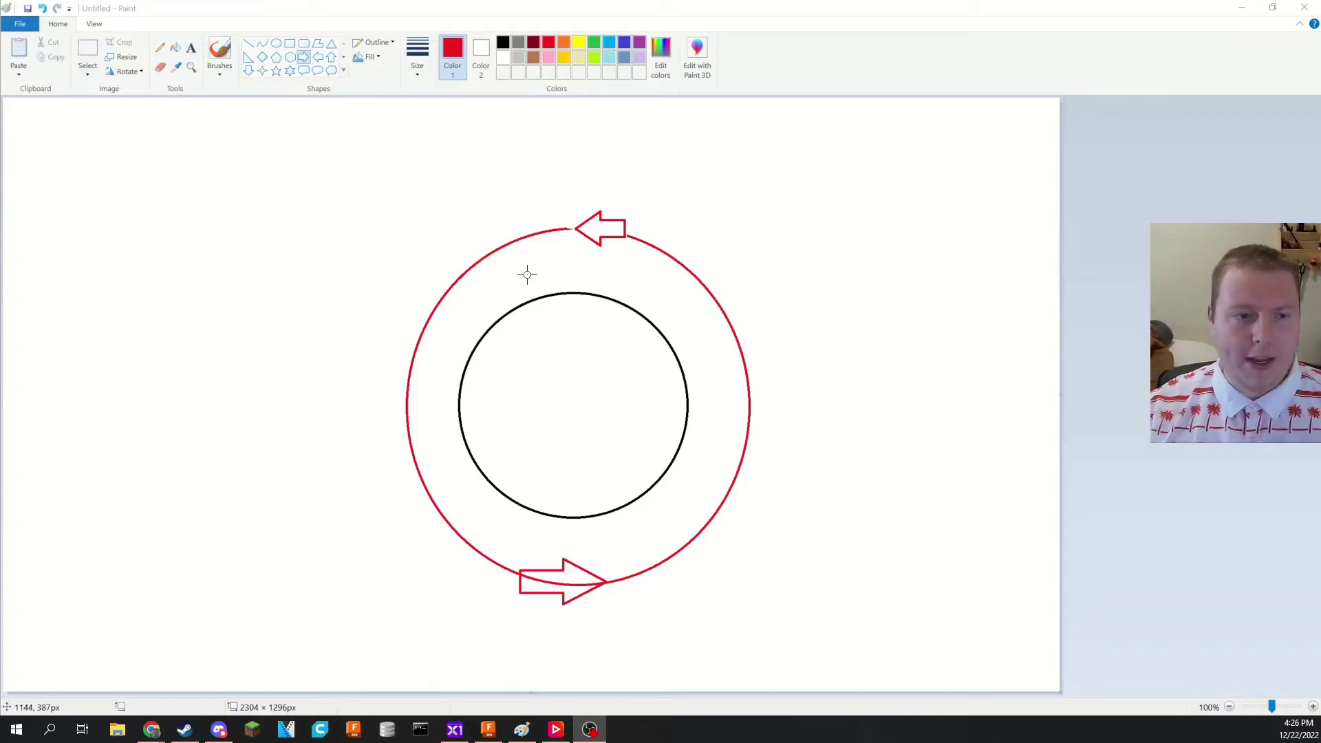
# Step: Switch to black and remove the rectangular stubs around the circle
pyautogui.click(289, 51)
pyautogui.click(503, 42)
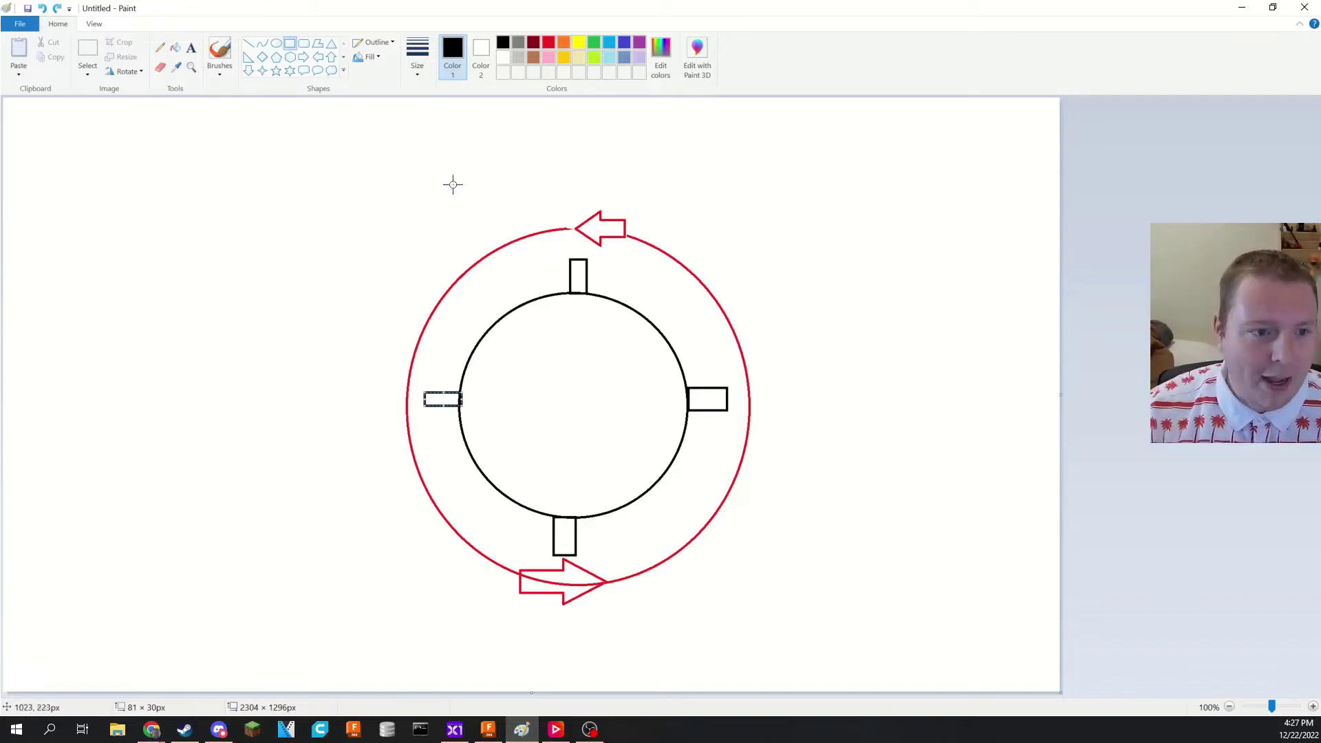
pyautogui.press('Delete')
pyautogui.hotkey('ctrl', 'z')
pyautogui.hotkey('ctrl', 'z')
pyautogui.hotkey('ctrl', 'z')
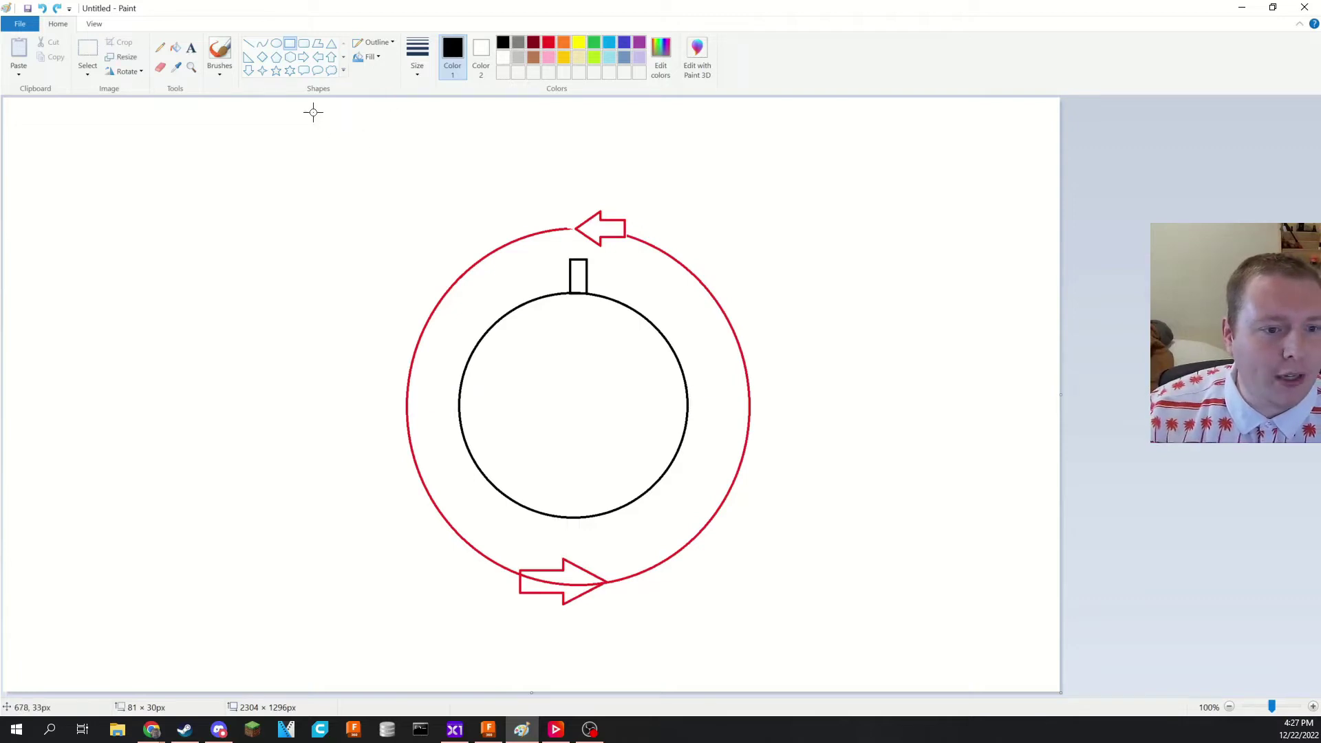
# Step: Draw four angled black blade lines off the circle's top, right, bottom and left
pyautogui.click(248, 43)
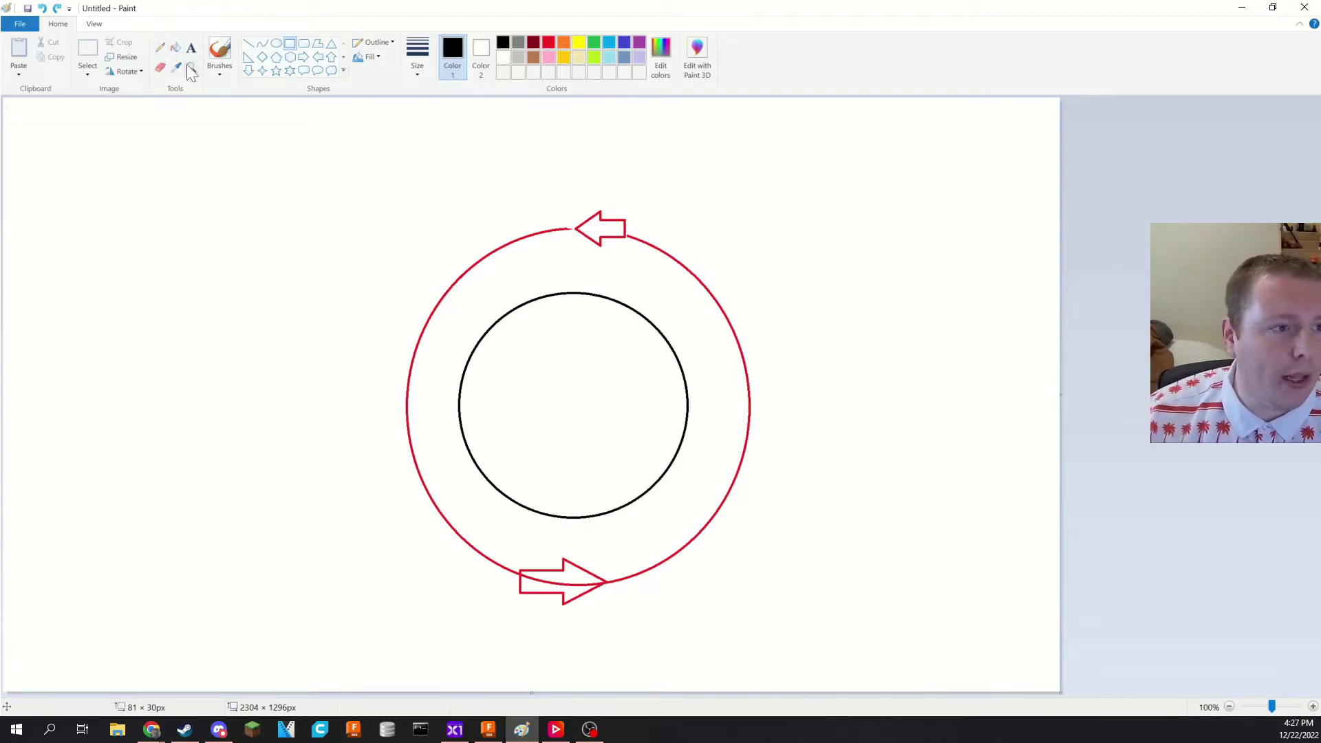
pyautogui.moveTo(575, 292); pyautogui.dragTo(635, 268)
pyautogui.moveTo(690, 402); pyautogui.dragTo(724, 469)
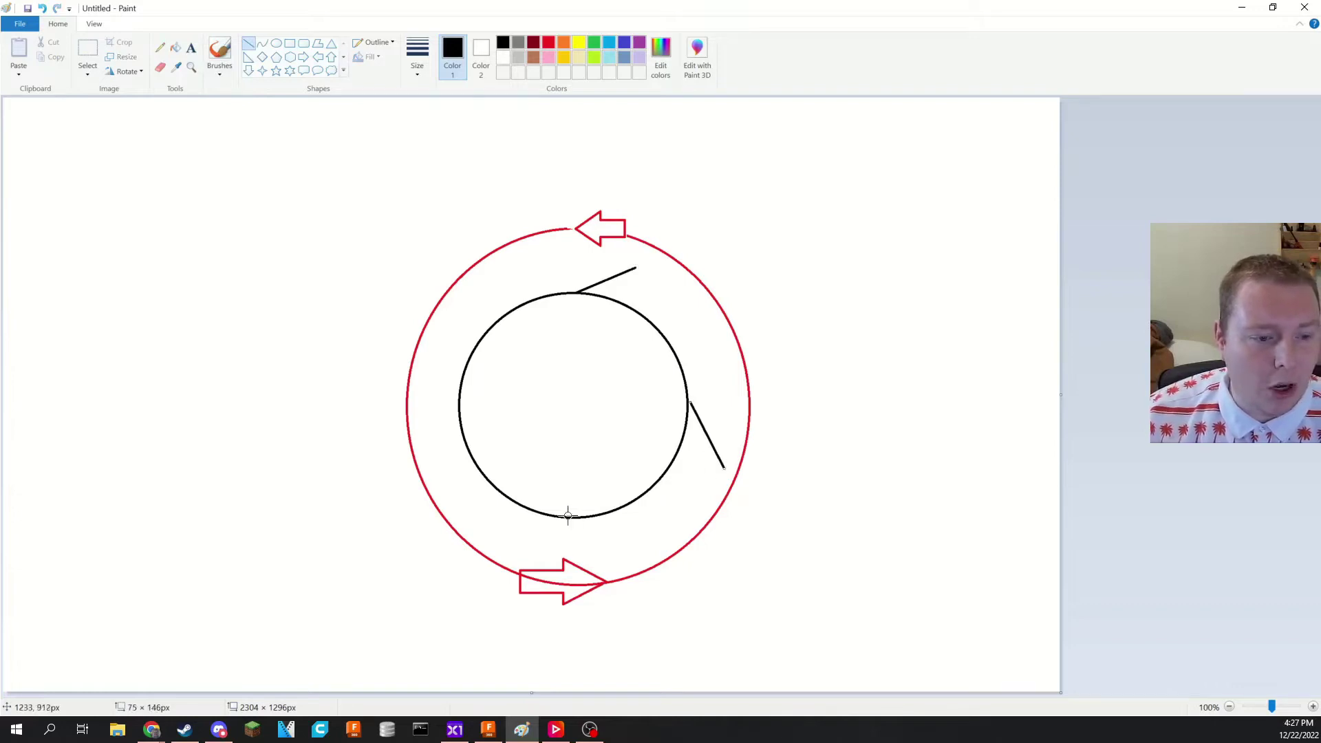
pyautogui.moveTo(576, 518); pyautogui.dragTo(504, 536)
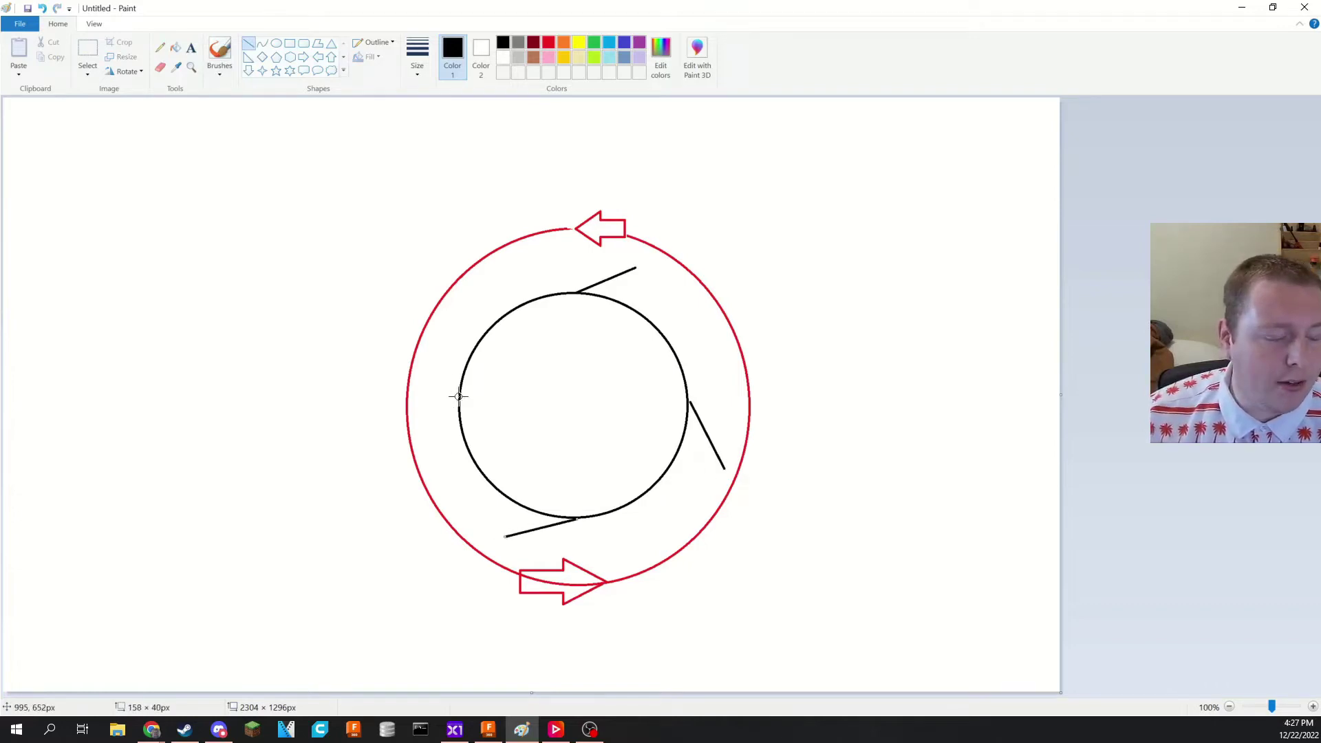
pyautogui.moveTo(460, 396); pyautogui.dragTo(438, 328)
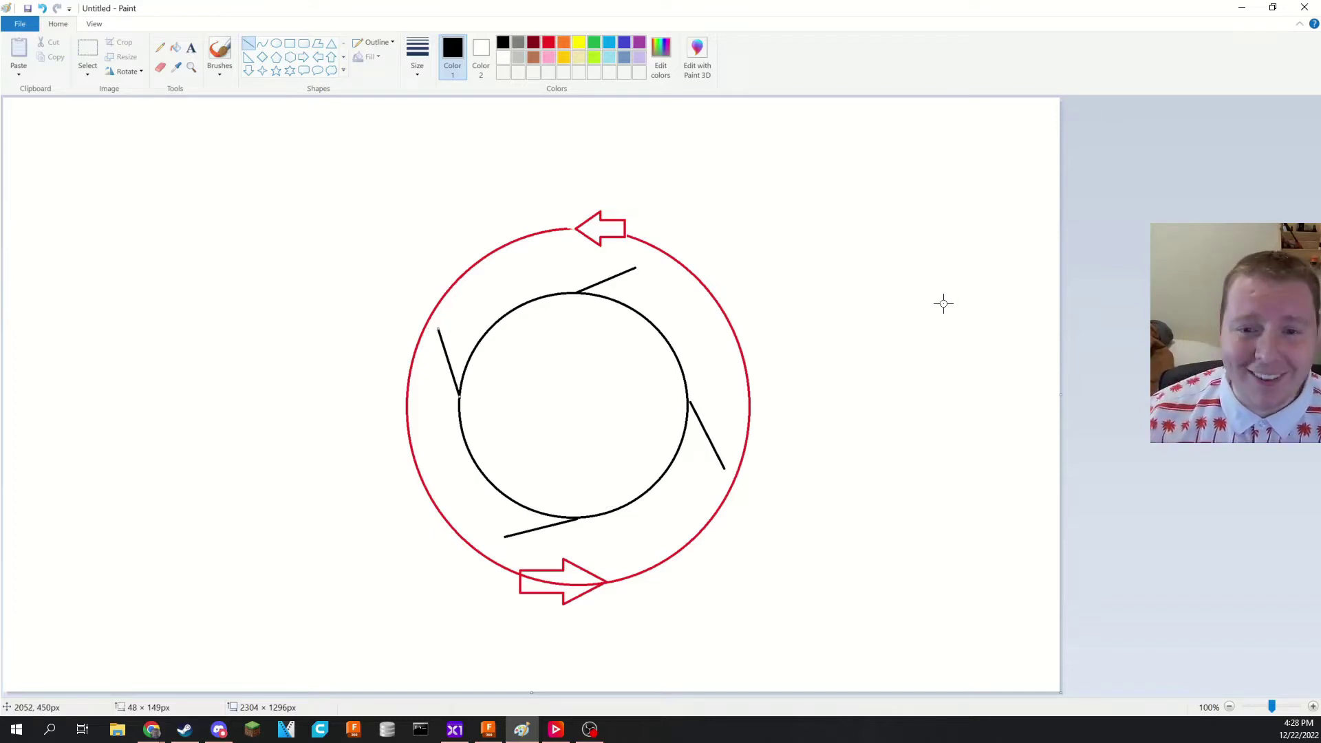
pyautogui.hotkey('alt', 'Tab')
# Step: Scroll the coolant fan image results and enlarge the black cooling fan picture
pyautogui.scroll(-3, 983, 184)
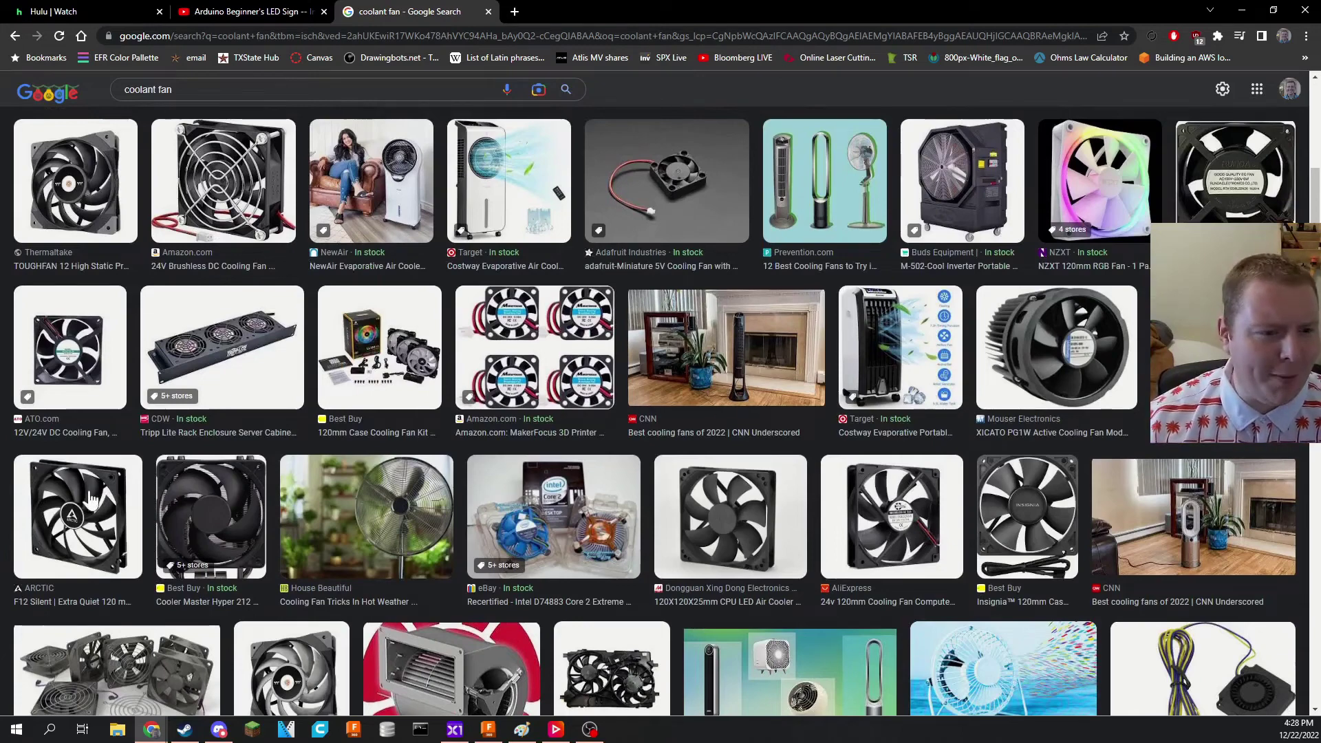
pyautogui.scroll(-3, 399, 490)
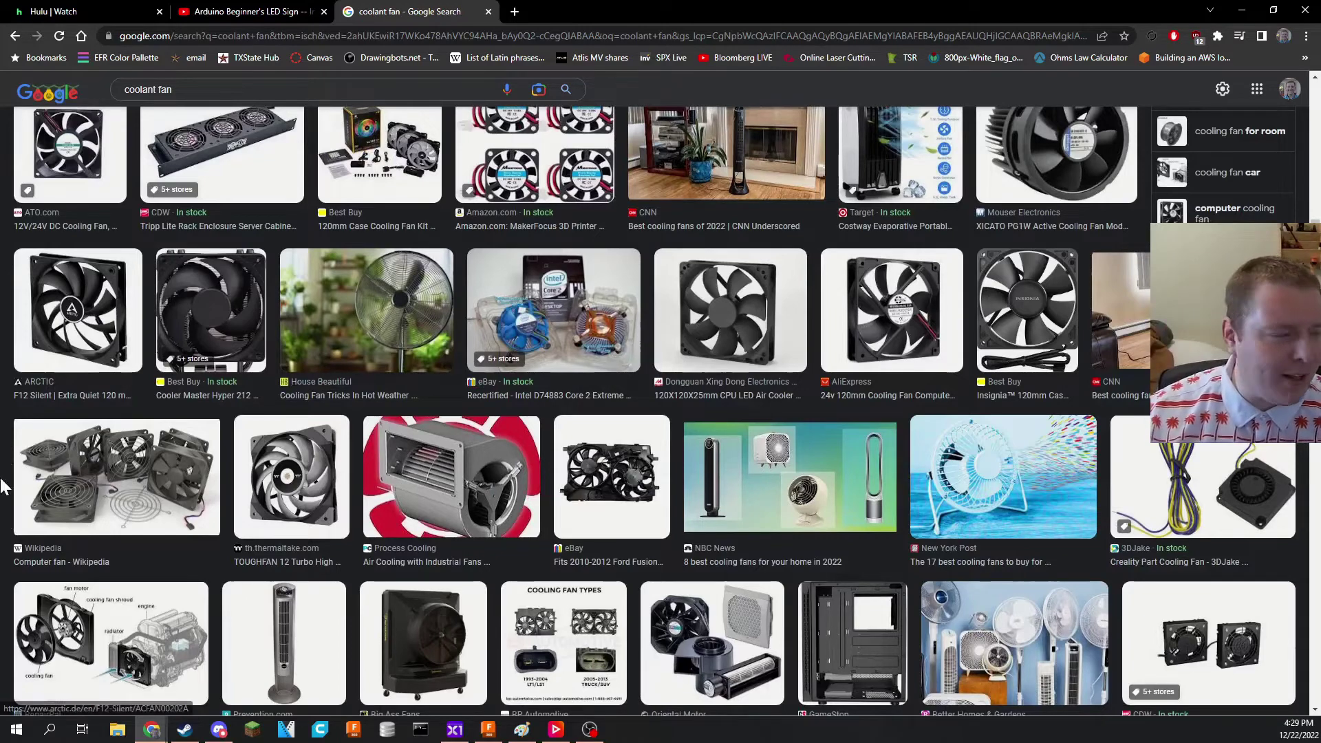
pyautogui.click(705, 358)
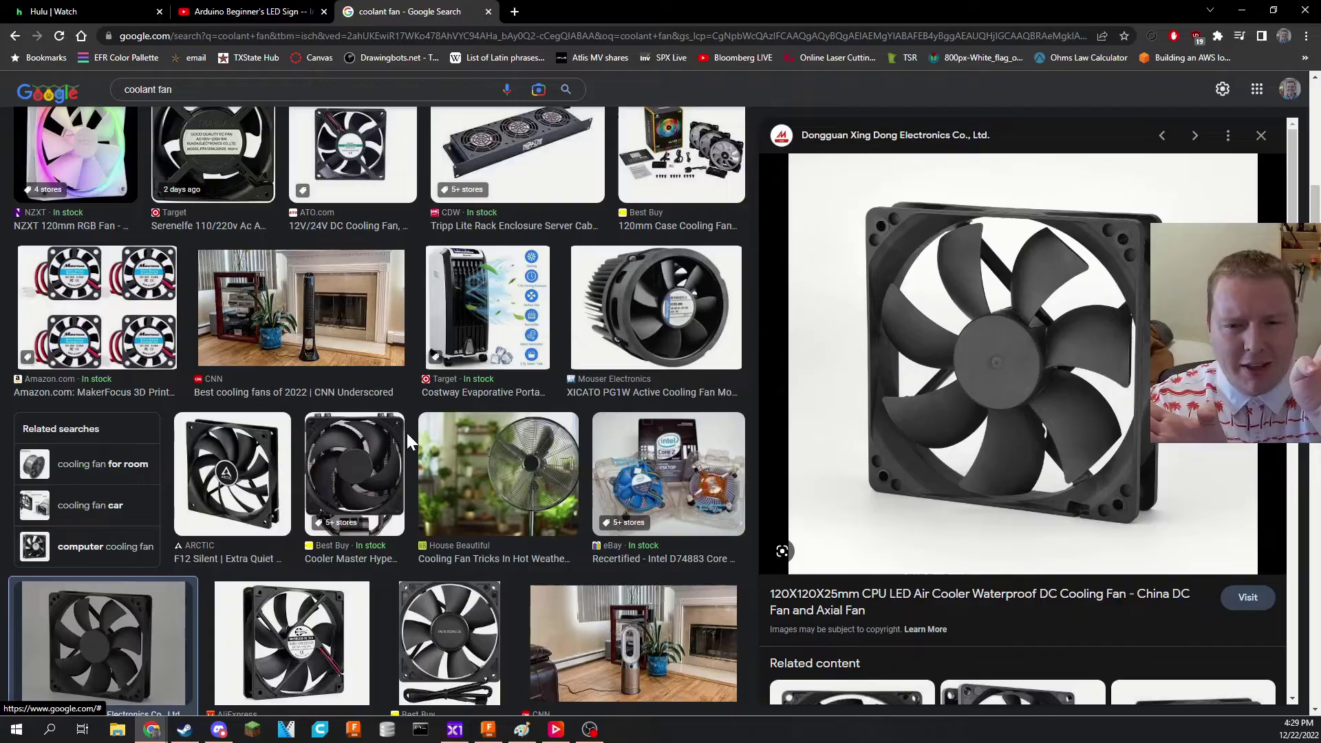
pyautogui.hotkey('alt', 'Tab')
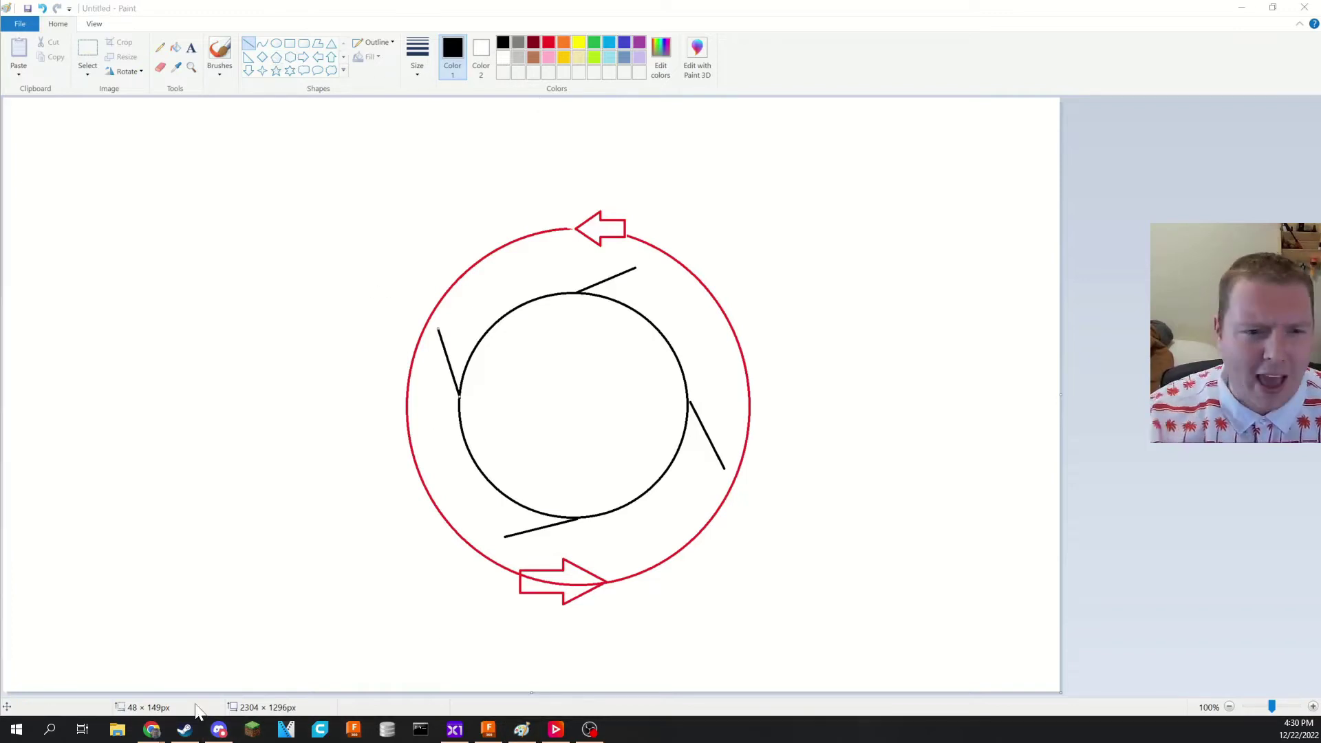
# Step: Search 'anemometer' images in a new tab and enlarge the Wikipedia cup anemometer photo
pyautogui.hotkey('alt', 'Tab')
pyautogui.hotkey('ctrl', 't')
pyautogui.write('anem')
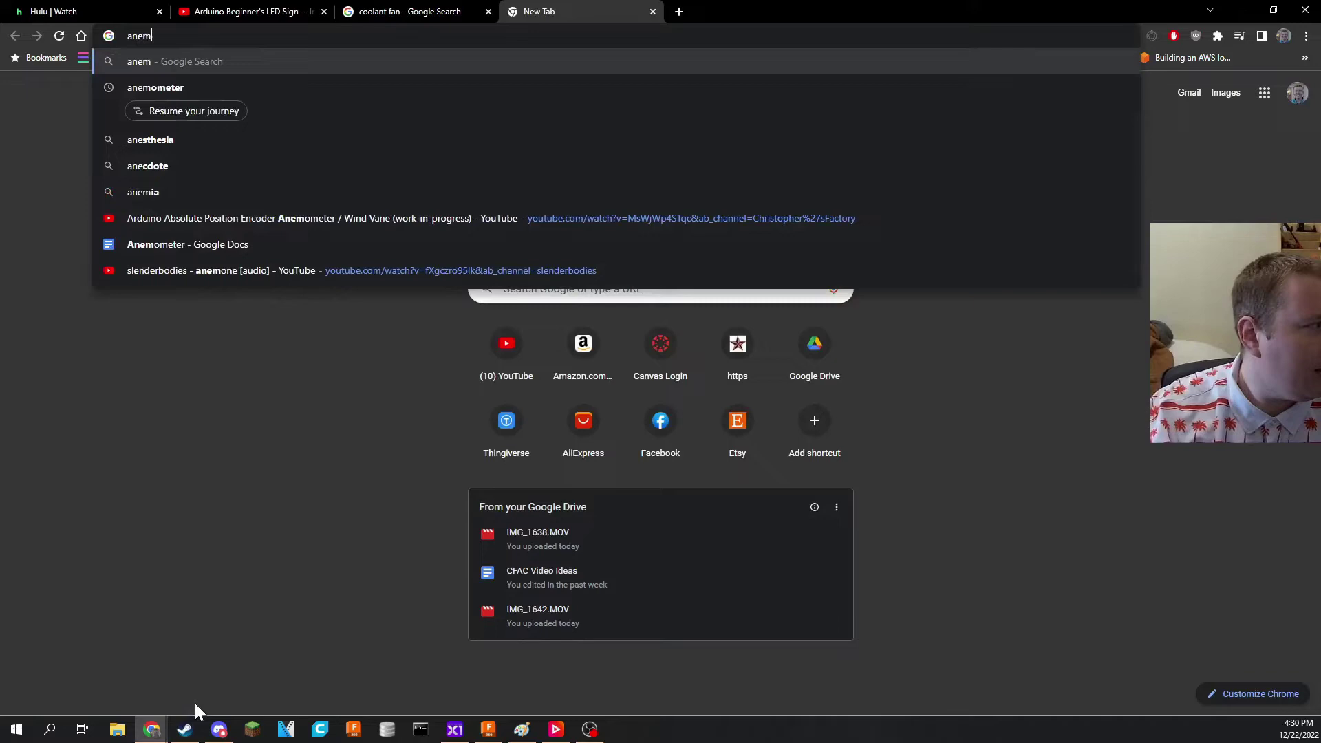
pyautogui.write('ometer')
pyautogui.press('Return')
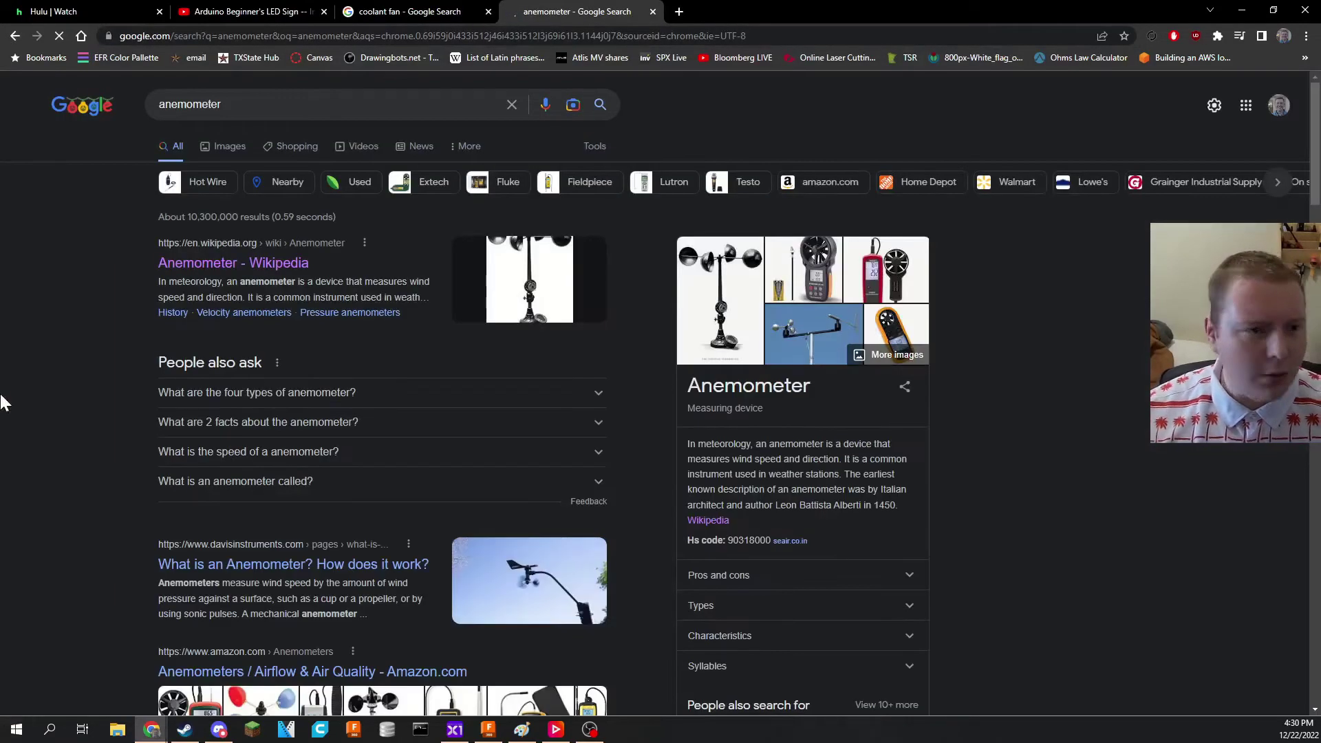
pyautogui.click(216, 150)
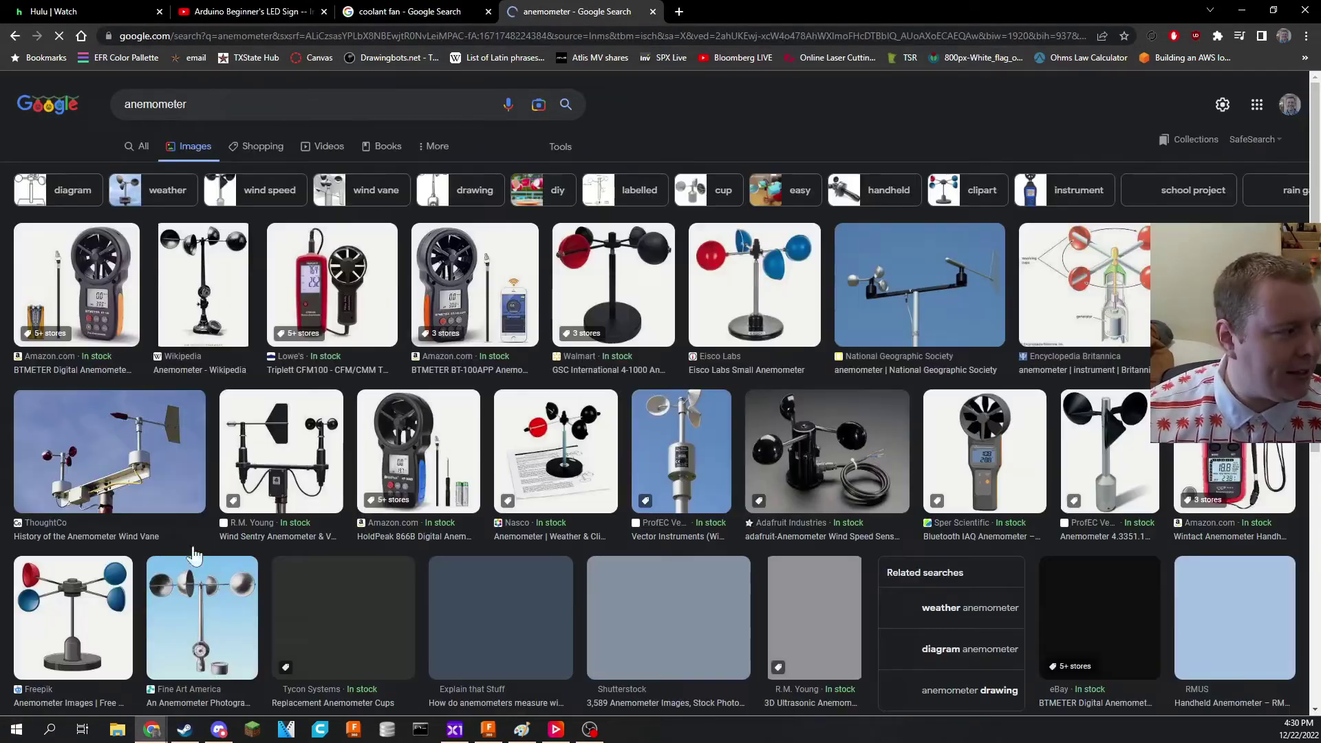
pyautogui.click(218, 295)
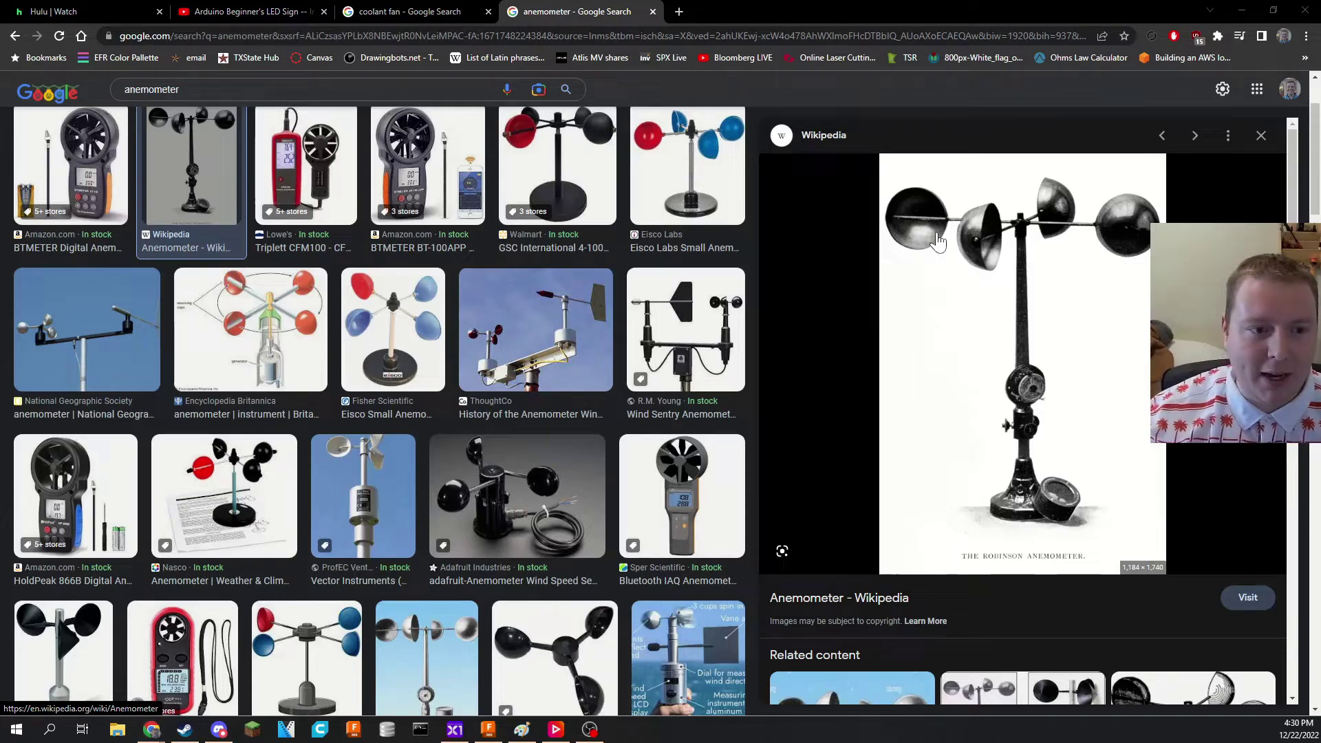
pyautogui.hotkey('alt', 'Tab')
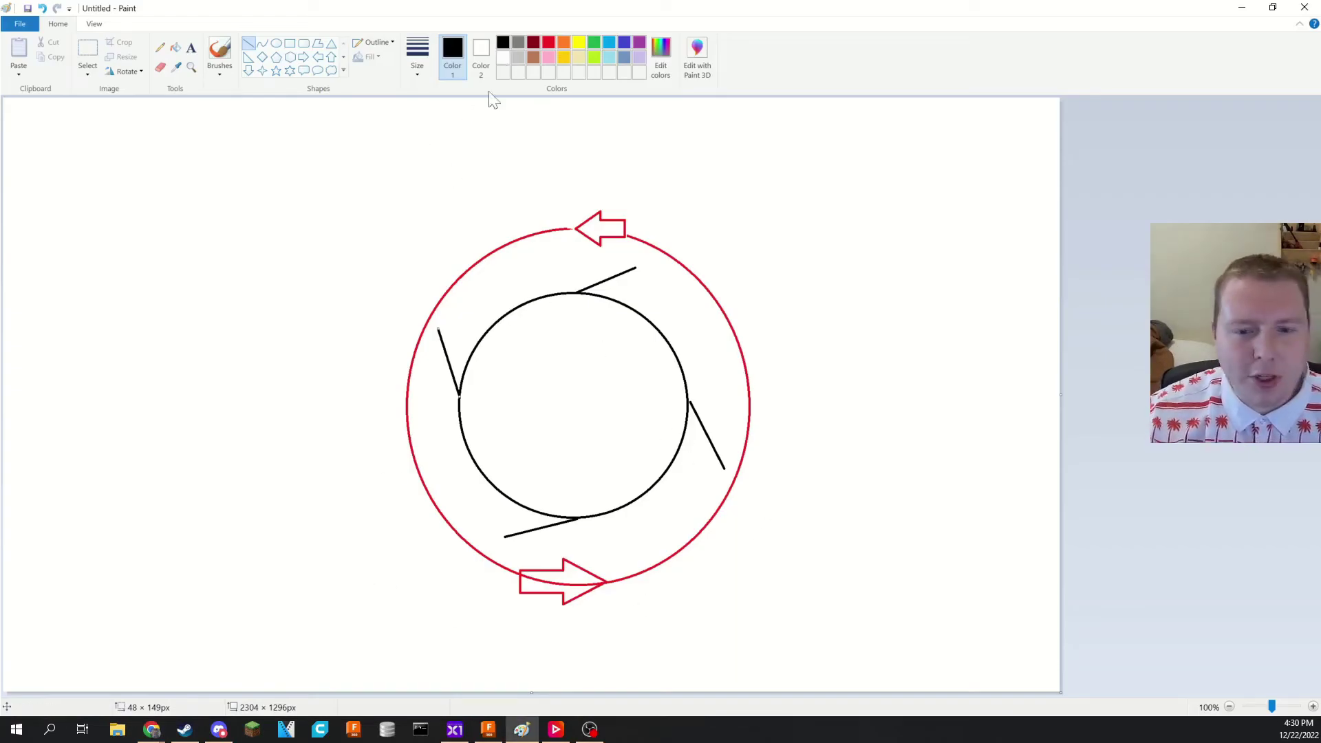
# Step: Draw two tall pink upward arrows at the ring's lower right and left
pyautogui.click(304, 58)
pyautogui.click(549, 57)
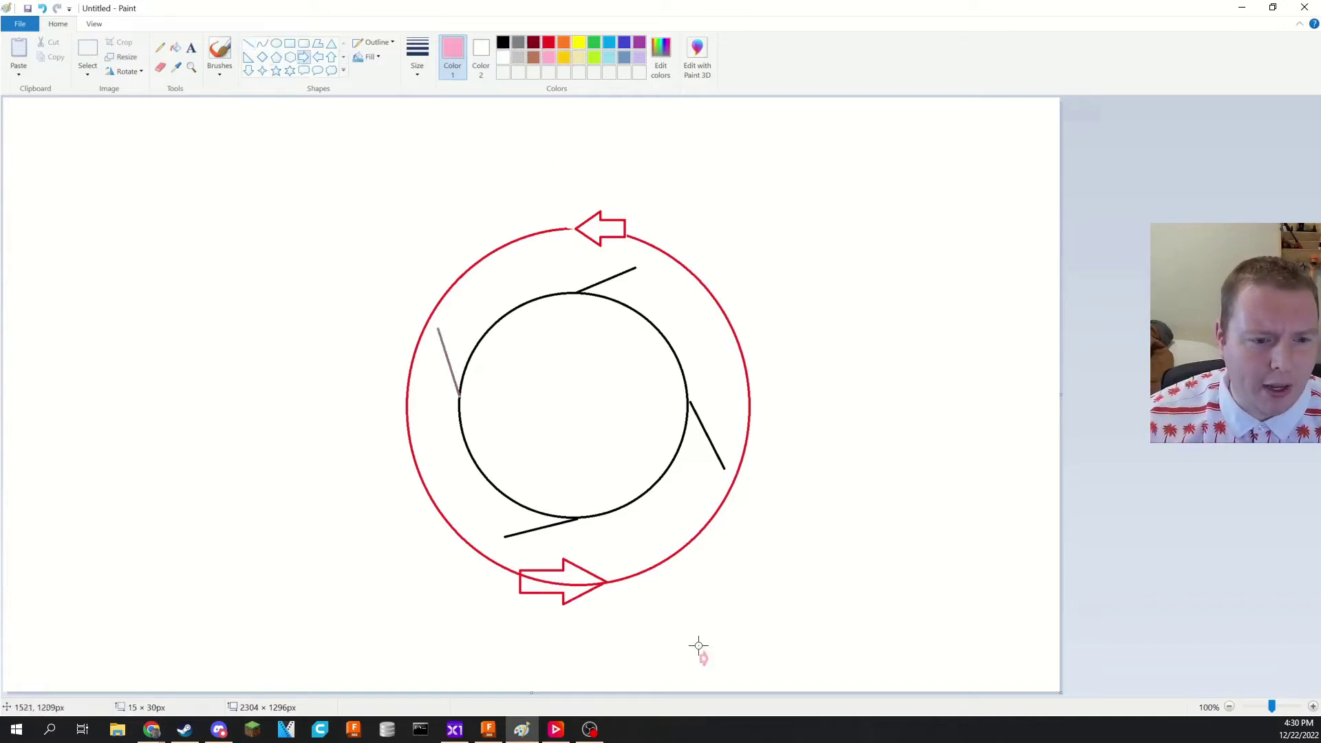
pyautogui.moveTo(699, 646); pyautogui.dragTo(709, 523)
pyautogui.hotkey('ctrl', 'z')
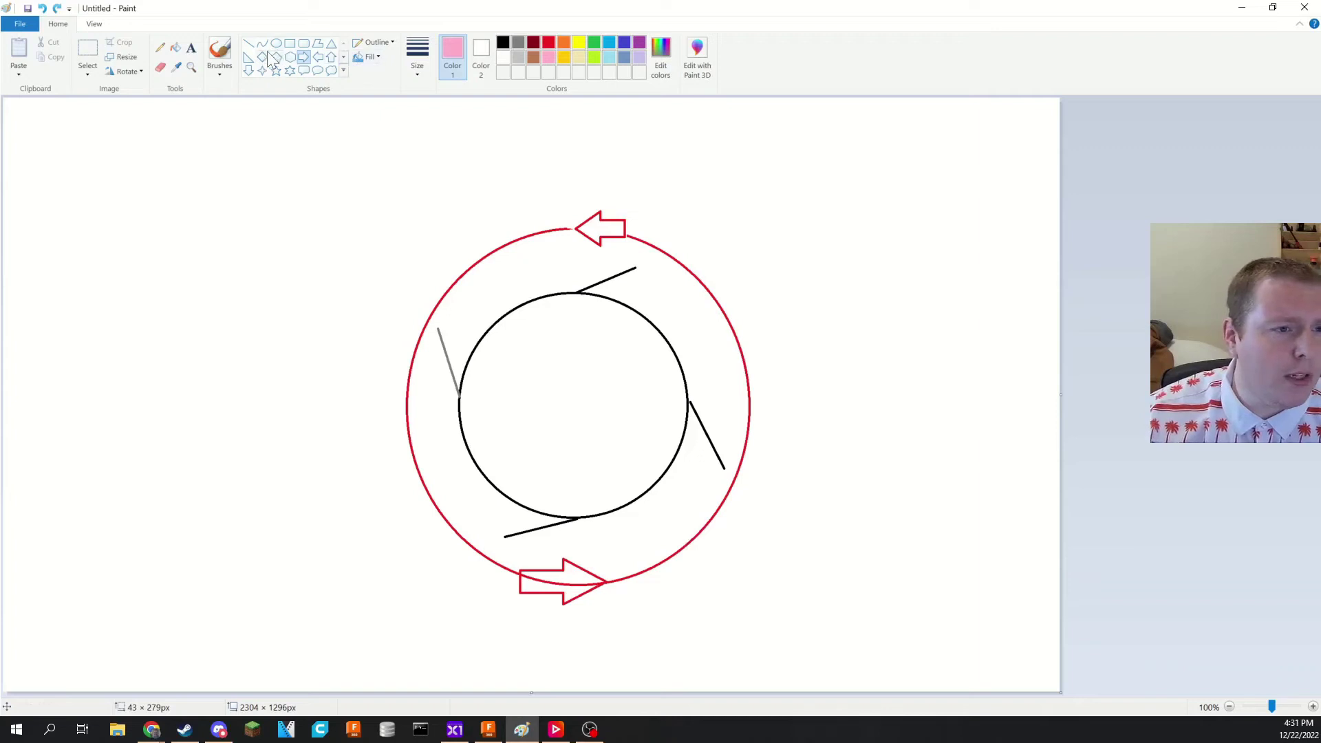
pyautogui.click(332, 57)
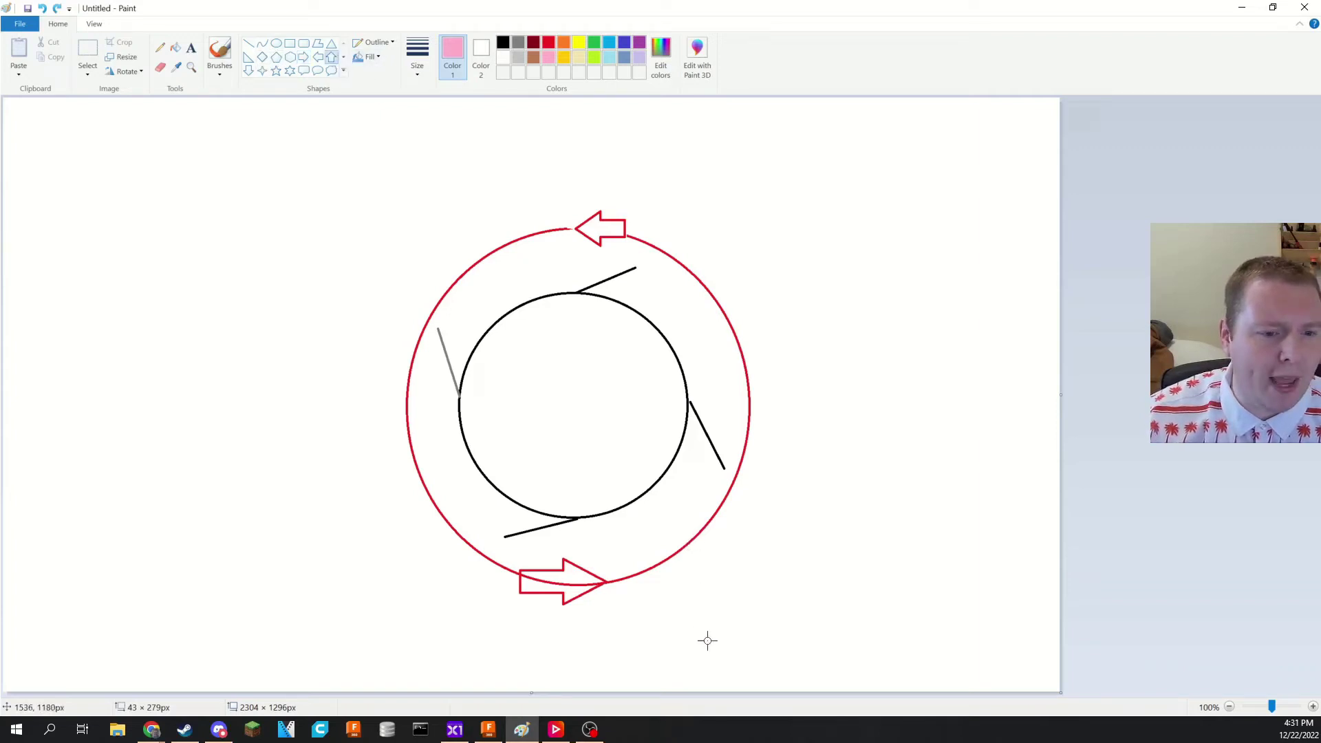
pyautogui.moveTo(704, 672); pyautogui.dragTo(665, 497)
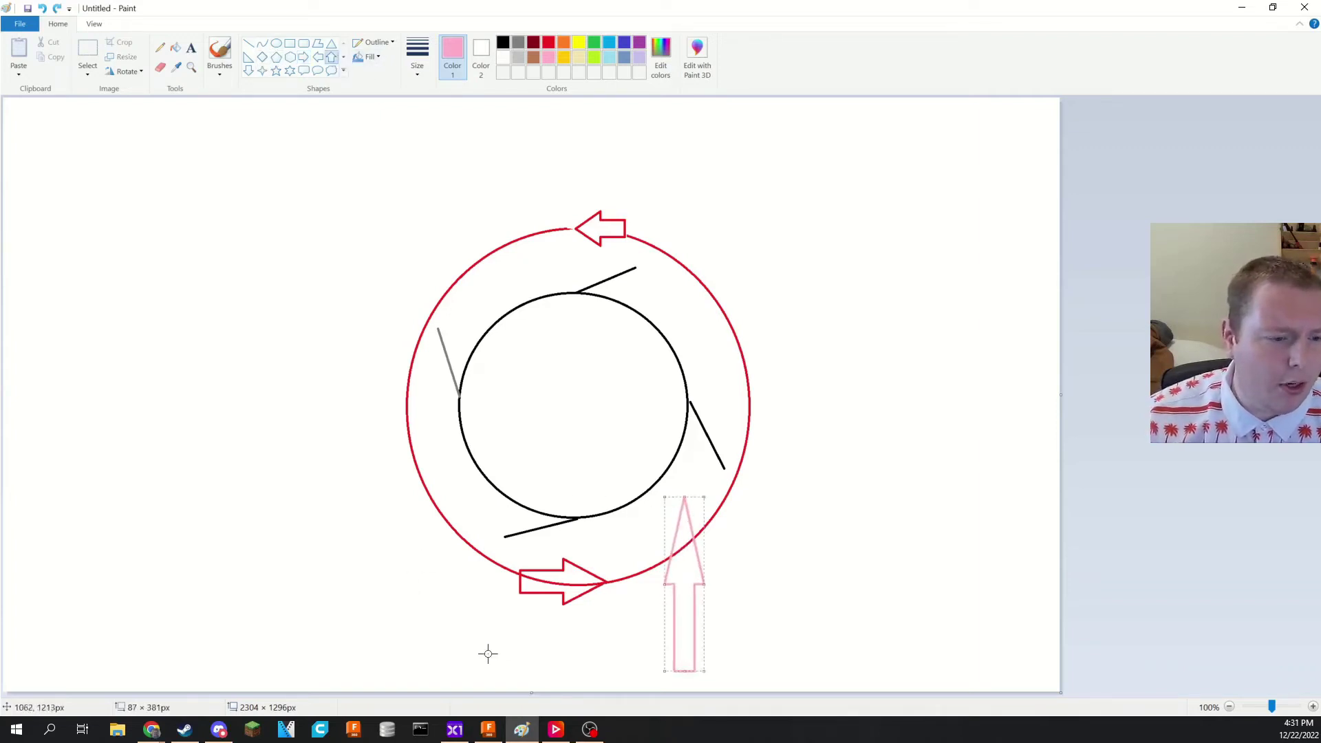
pyautogui.moveTo(433, 623); pyautogui.dragTo(403, 386)
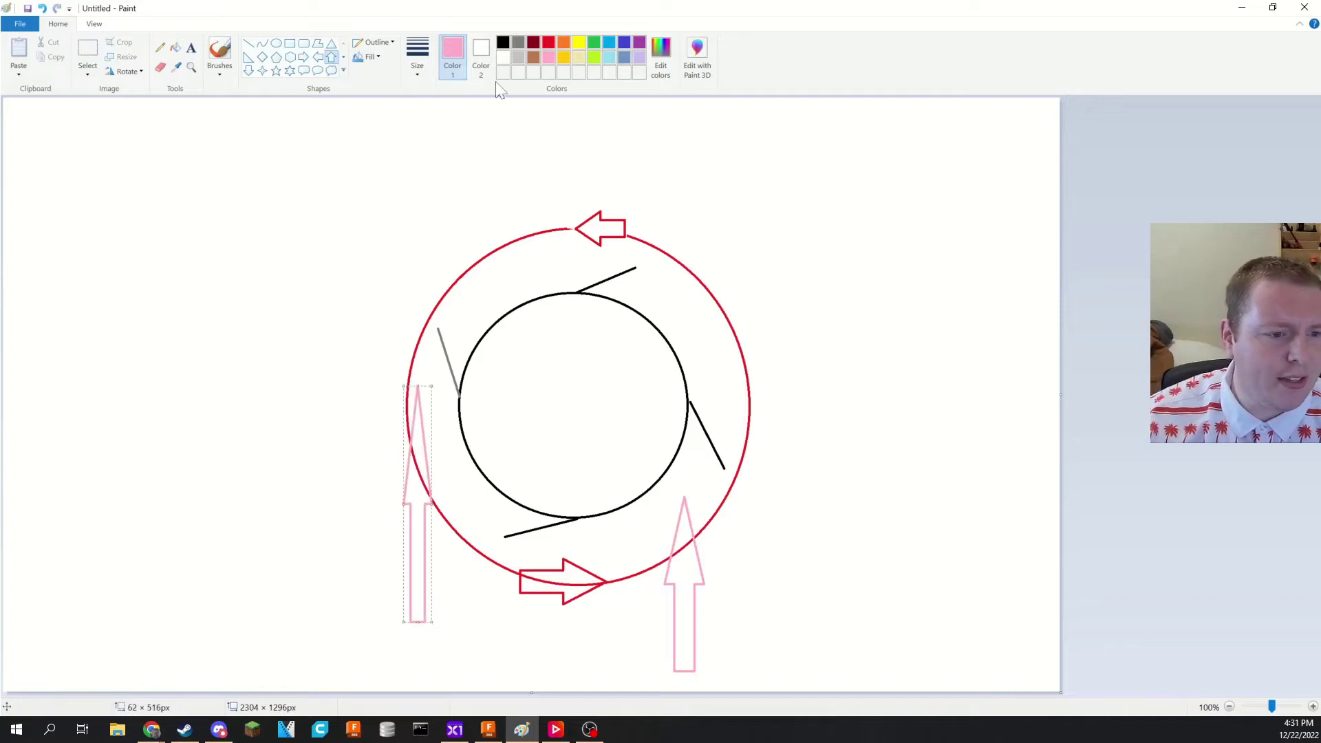
# Step: Brush three black freehand wind lines beside the left and right blades
pyautogui.click(249, 44)
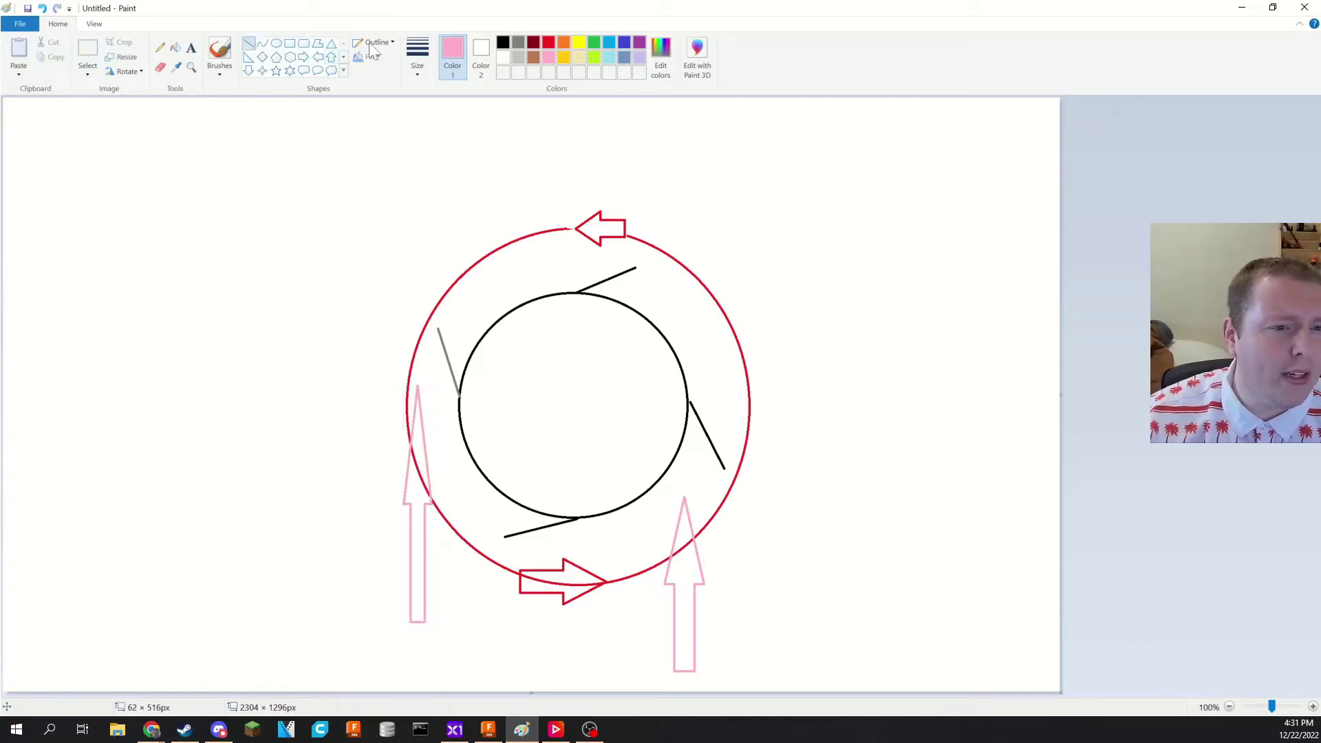
pyautogui.click(220, 51)
pyautogui.click(503, 42)
pyautogui.moveTo(434, 389)
pyautogui.mouseDown()
pyautogui.moveTo(392, 295)
pyautogui.moveTo(323, 207)
pyautogui.mouseUp()
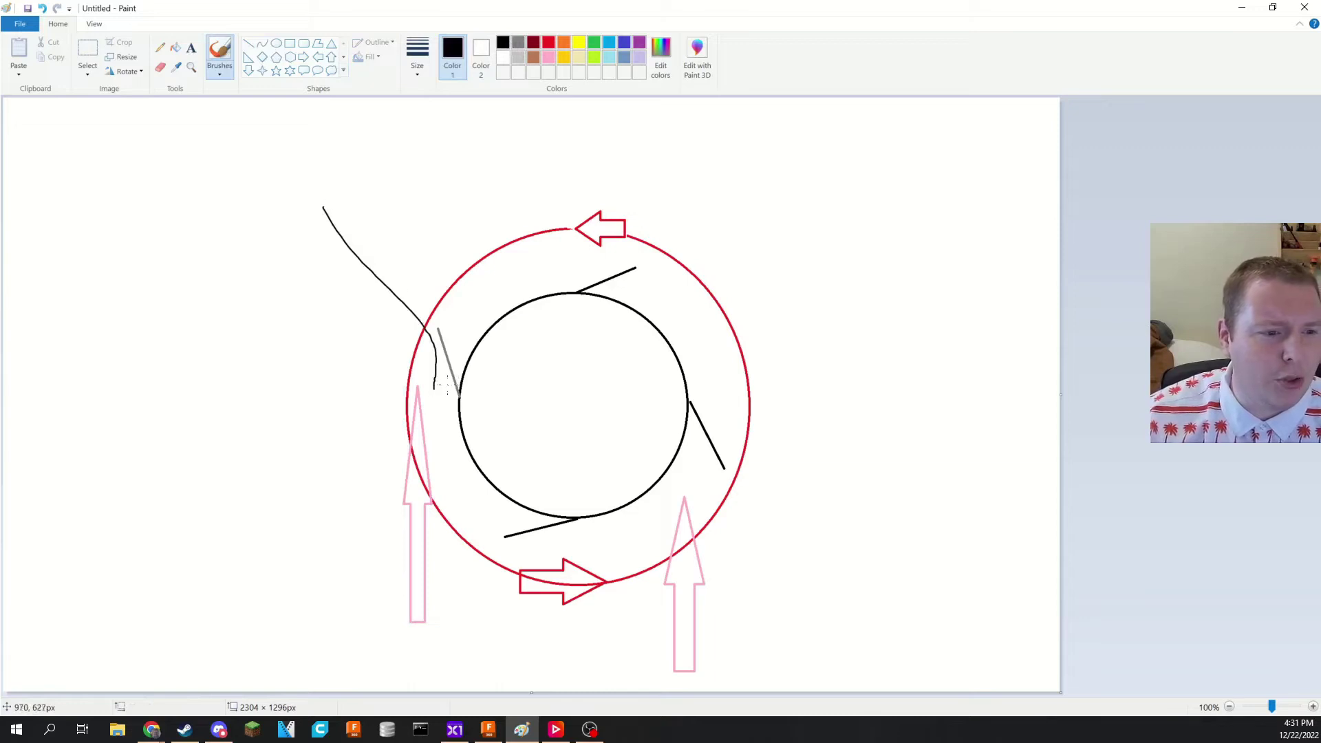
pyautogui.moveTo(428, 377)
pyautogui.mouseDown()
pyautogui.moveTo(386, 285)
pyautogui.moveTo(247, 162)
pyautogui.moveTo(411, 318)
pyautogui.moveTo(320, 120)
pyautogui.mouseUp()
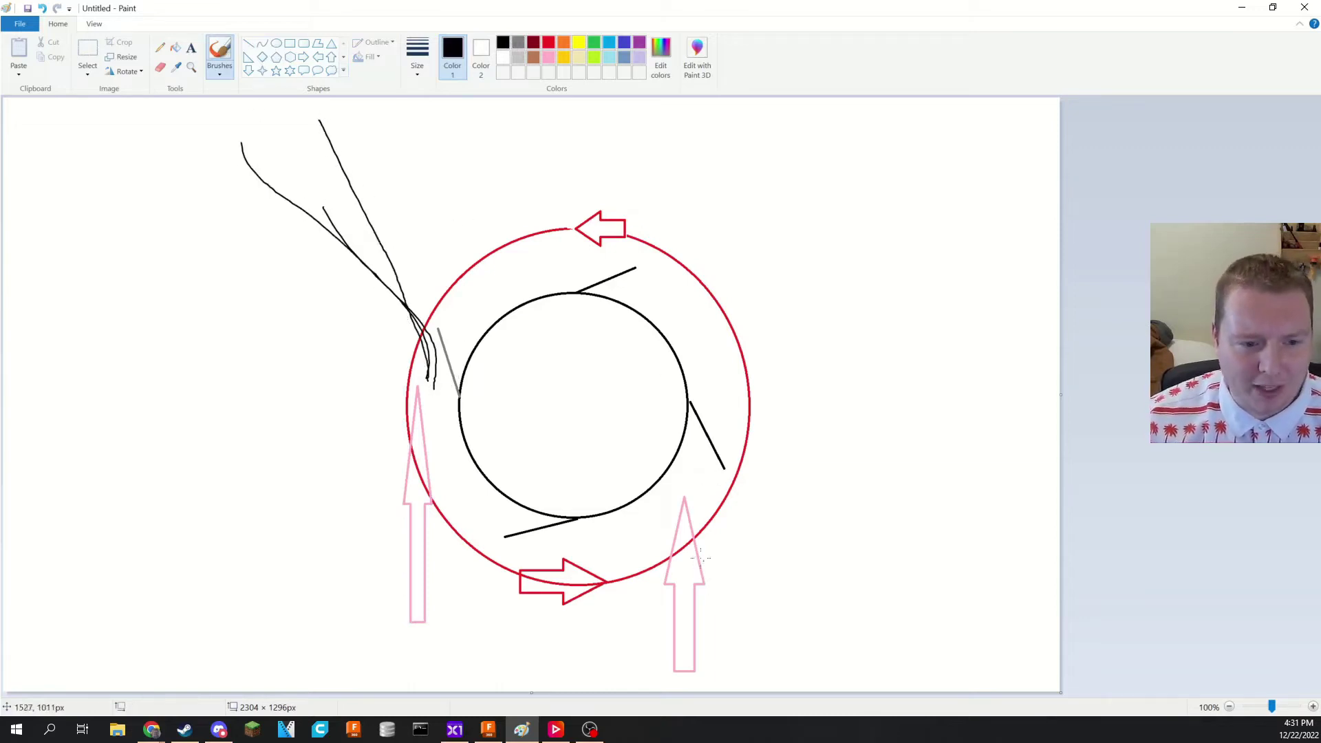
pyautogui.moveTo(685, 512)
pyautogui.mouseDown()
pyautogui.moveTo(694, 427)
pyautogui.moveTo(688, 440)
pyautogui.moveTo(702, 443)
pyautogui.mouseUp()
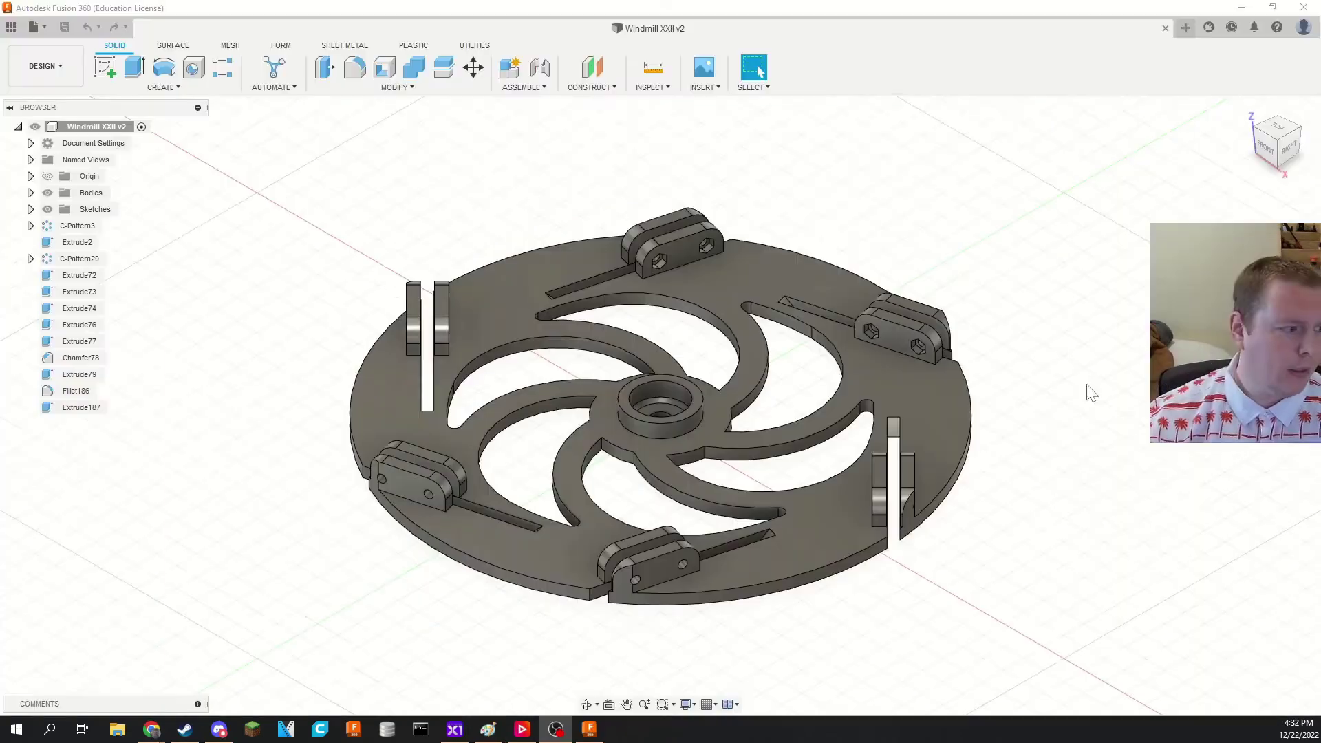
# Step: Orbit the Windmill XXII v2 disc, then set the ViewCube to the TOP view
pyautogui.moveTo(1092, 402); pyautogui.dragTo(1060, 431)
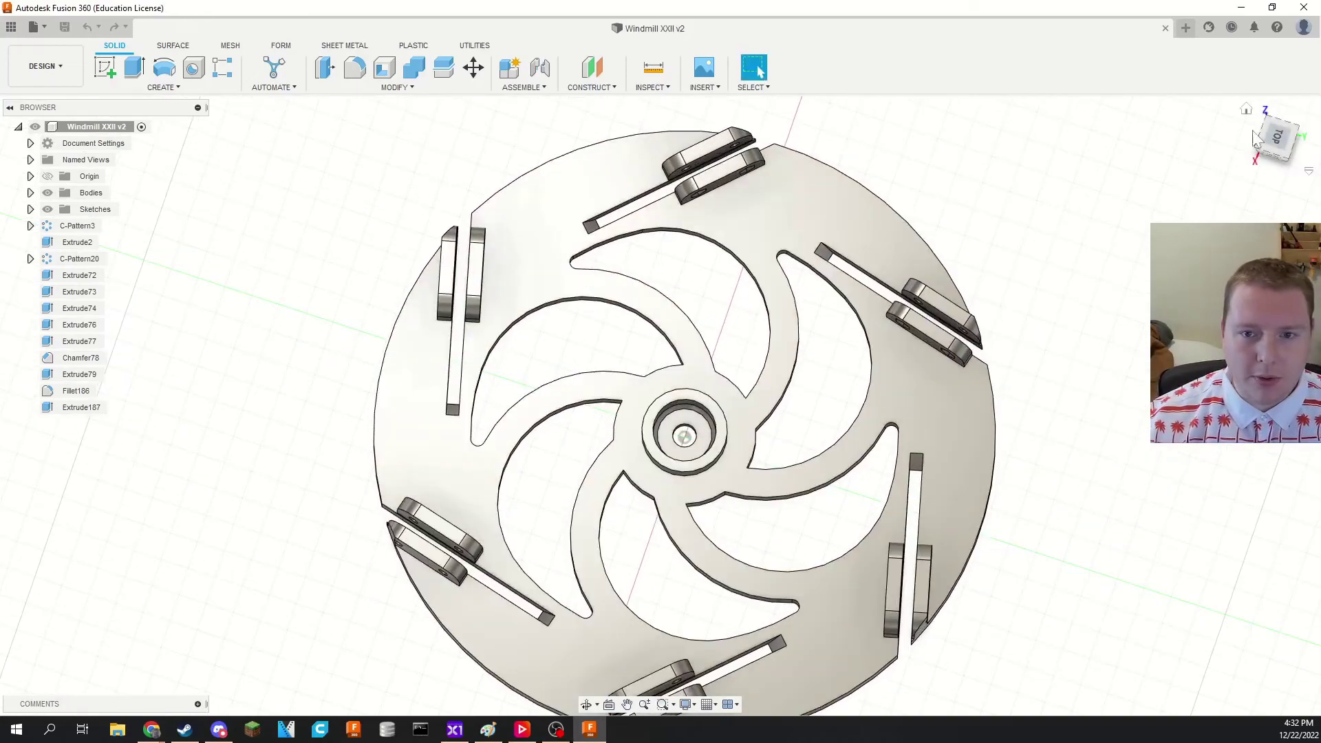
pyautogui.click(1277, 137)
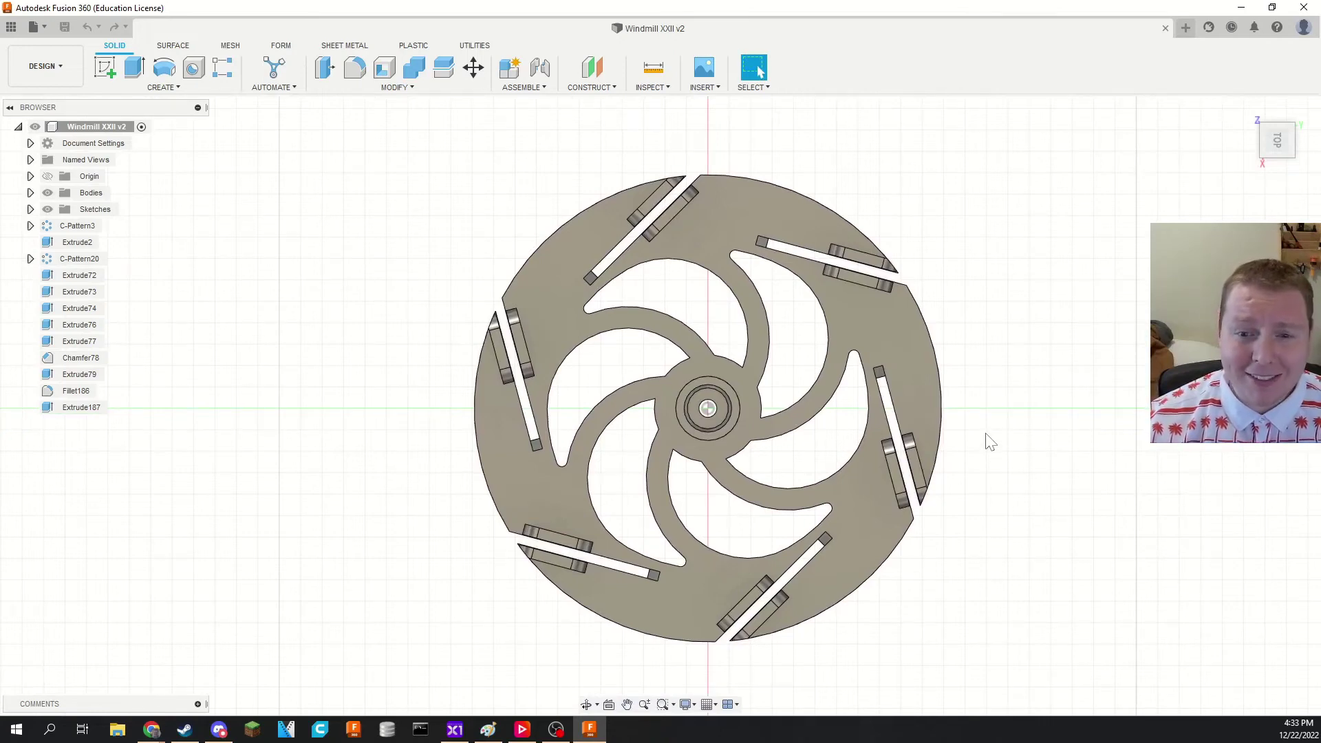
pyautogui.hotkey('alt', 'Tab')
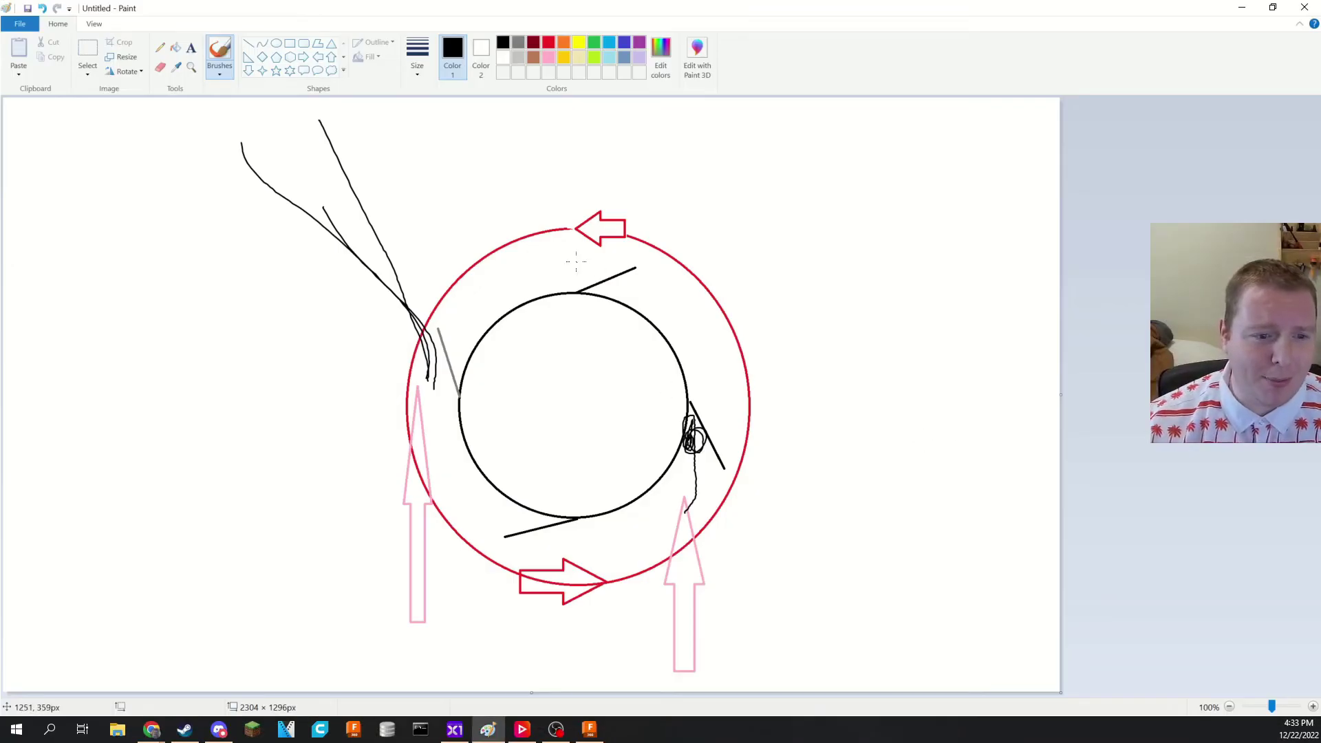
# Step: Brush one long vertical and one long horizontal black stroke through the circles
pyautogui.moveTo(576, 262); pyautogui.dragTo(582, 567)
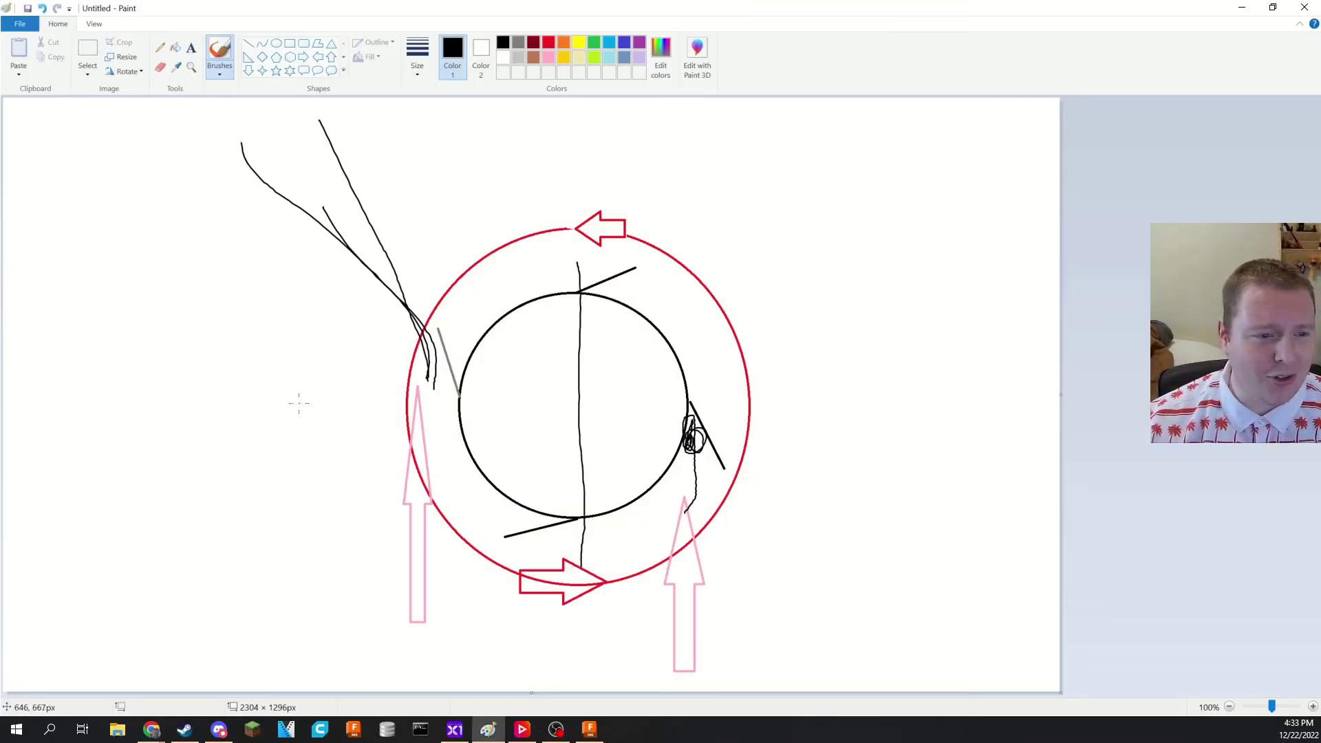
pyautogui.moveTo(299, 403); pyautogui.dragTo(774, 414)
pyautogui.hotkey('alt', 'Tab')
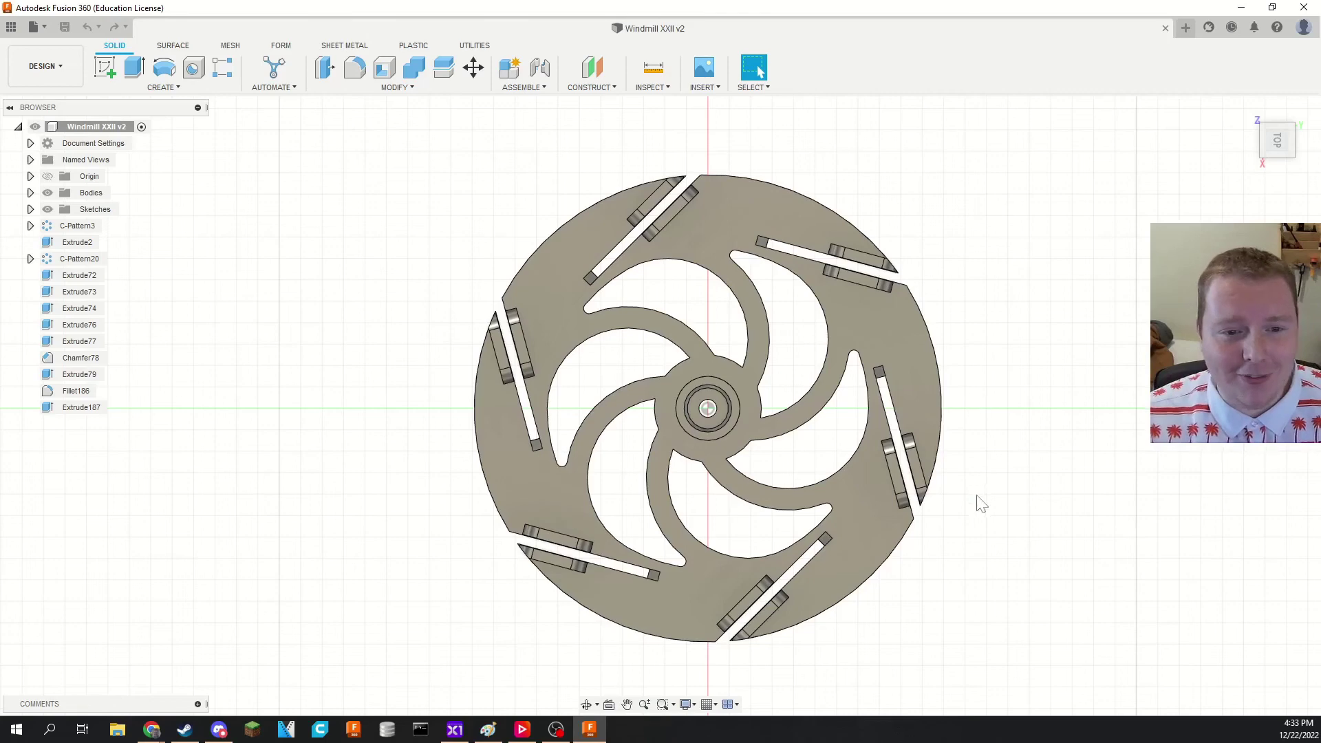
# Step: Tilt the Windmill XXII v2 disc from the top view into an angled 3D view
pyautogui.moveTo(979, 501); pyautogui.dragTo(966, 442)
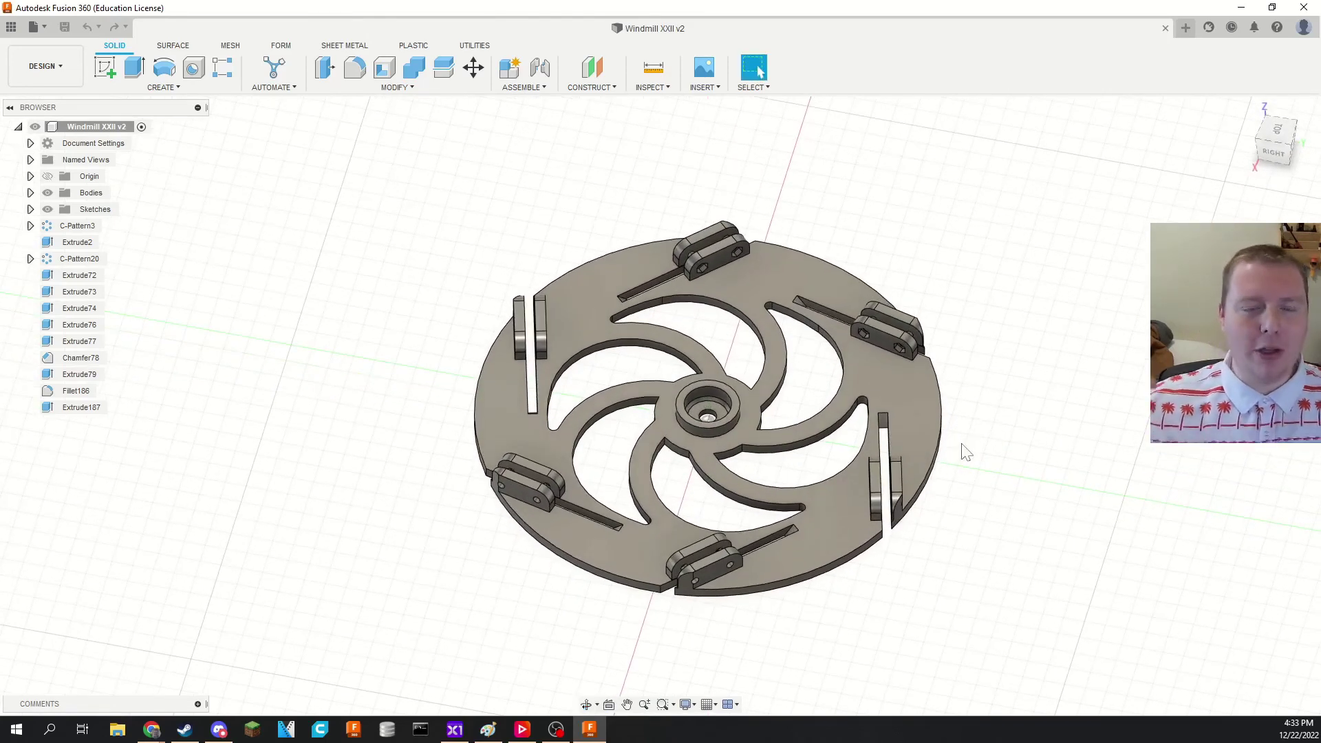